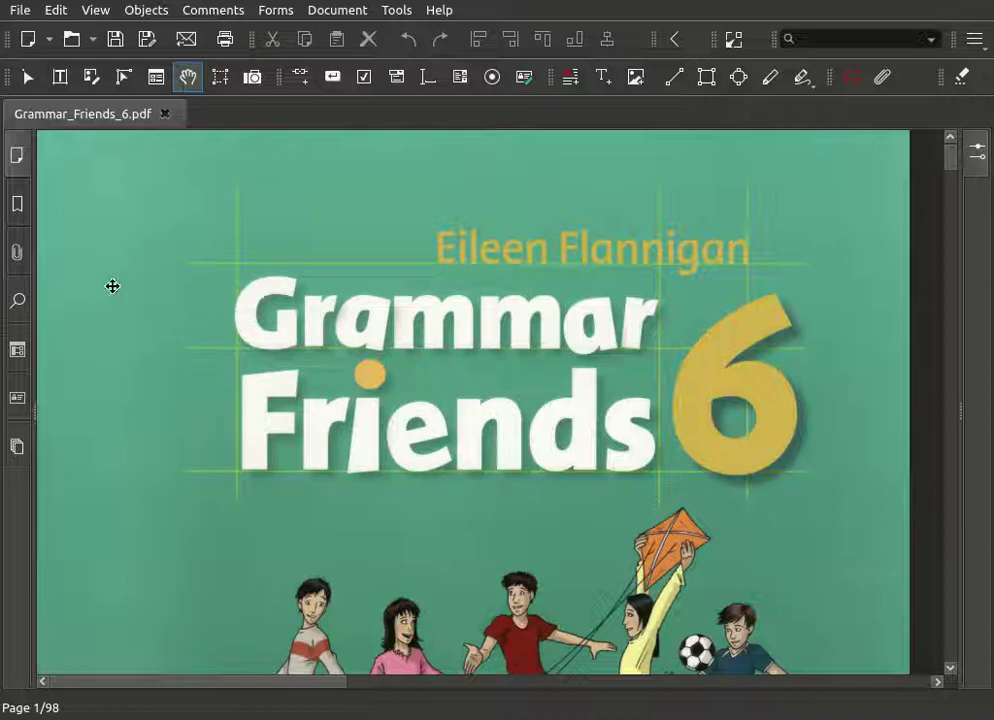
Step: Scroll through the book to page 15, Unit 2 'Will we have any homework?'
scroll(340, 345, down, 4)
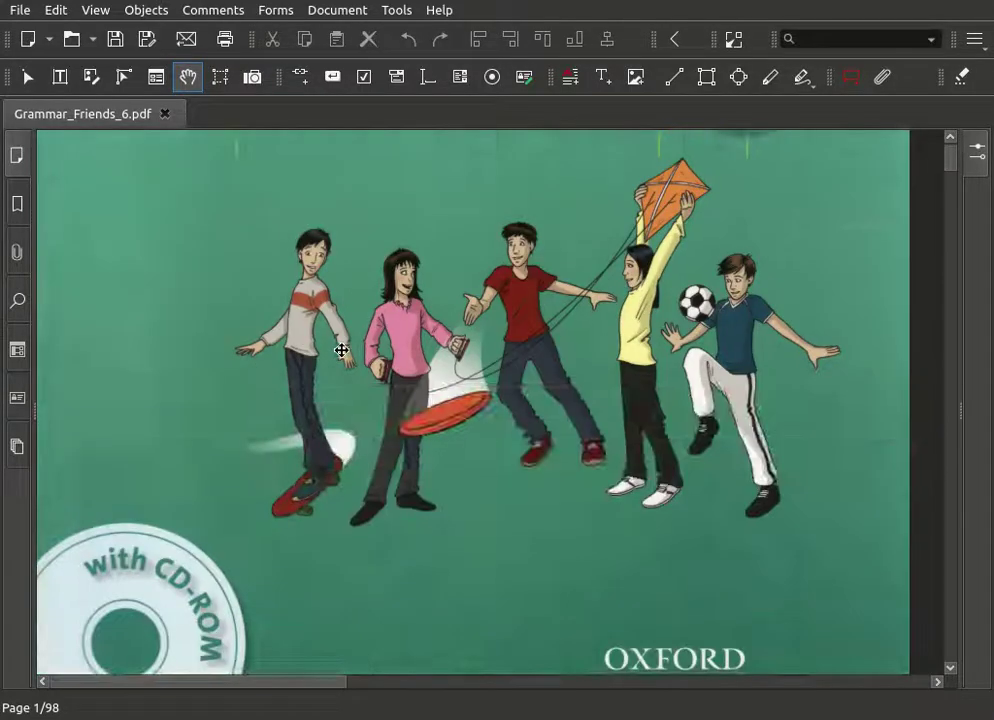
scroll(341, 350, down, 15)
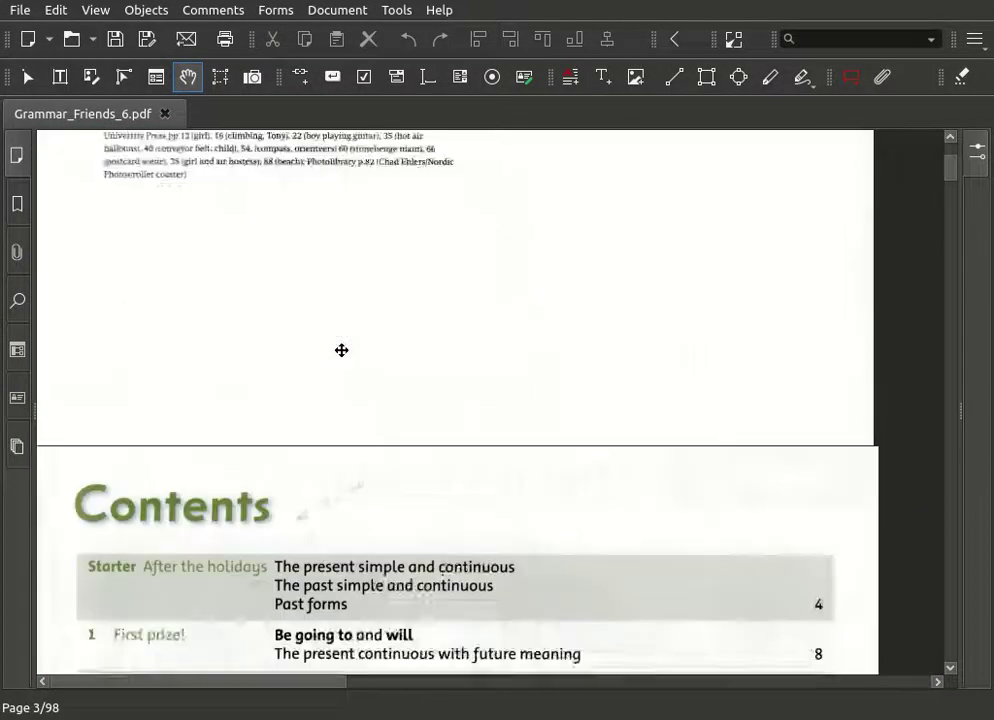
scroll(341, 350, down, 20)
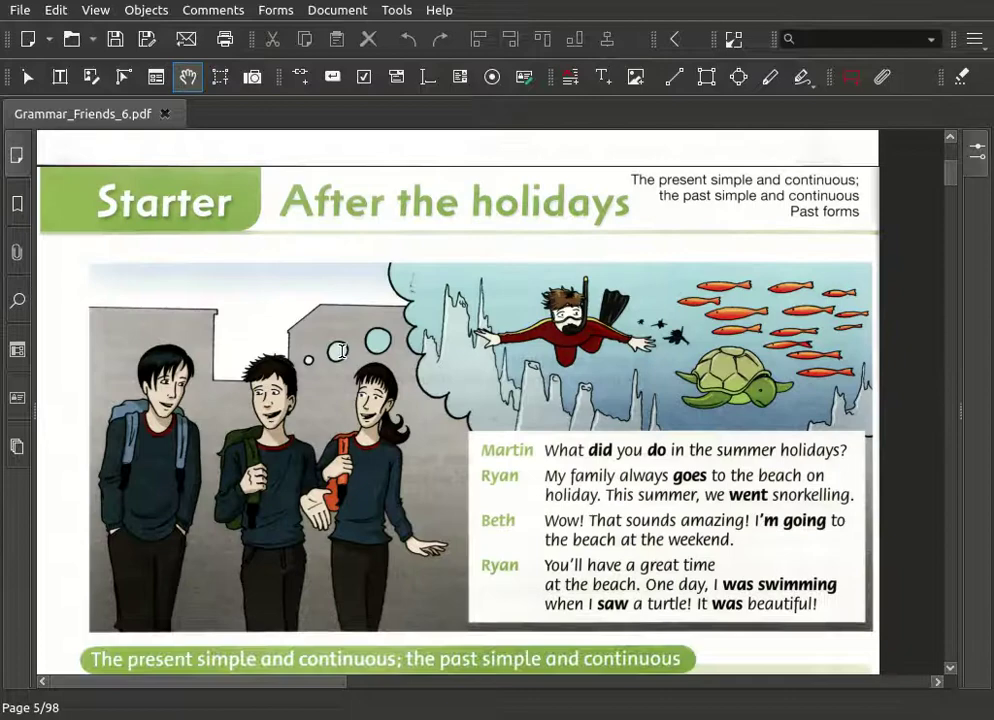
scroll(341, 350, down, 20)
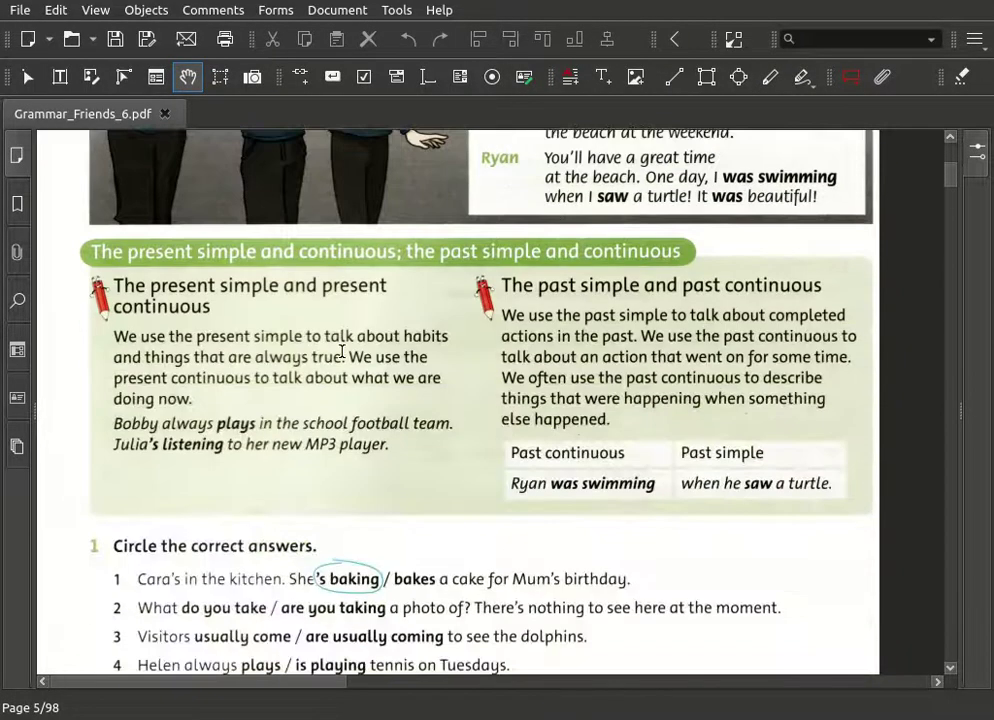
scroll(341, 352, down, 20)
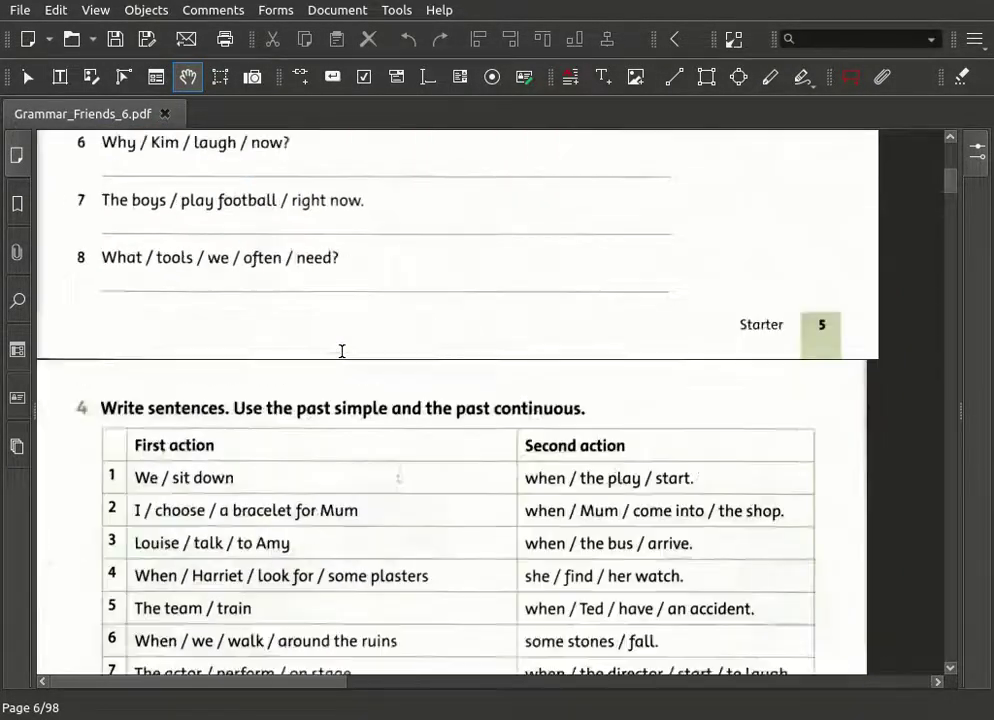
scroll(341, 352, down, 5)
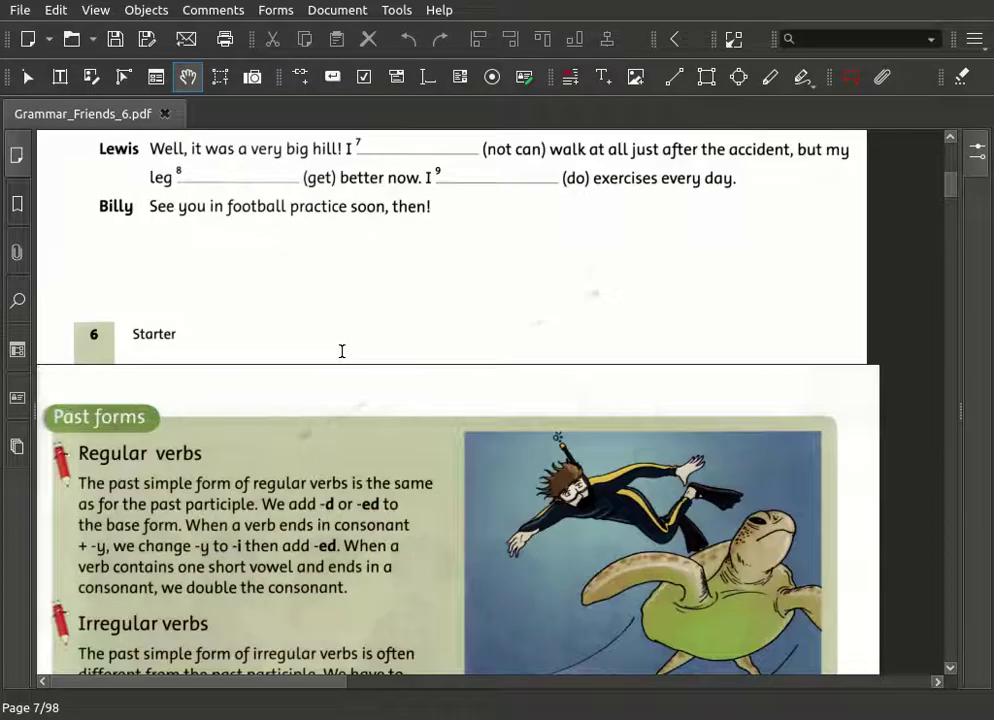
scroll(341, 351, down, 20)
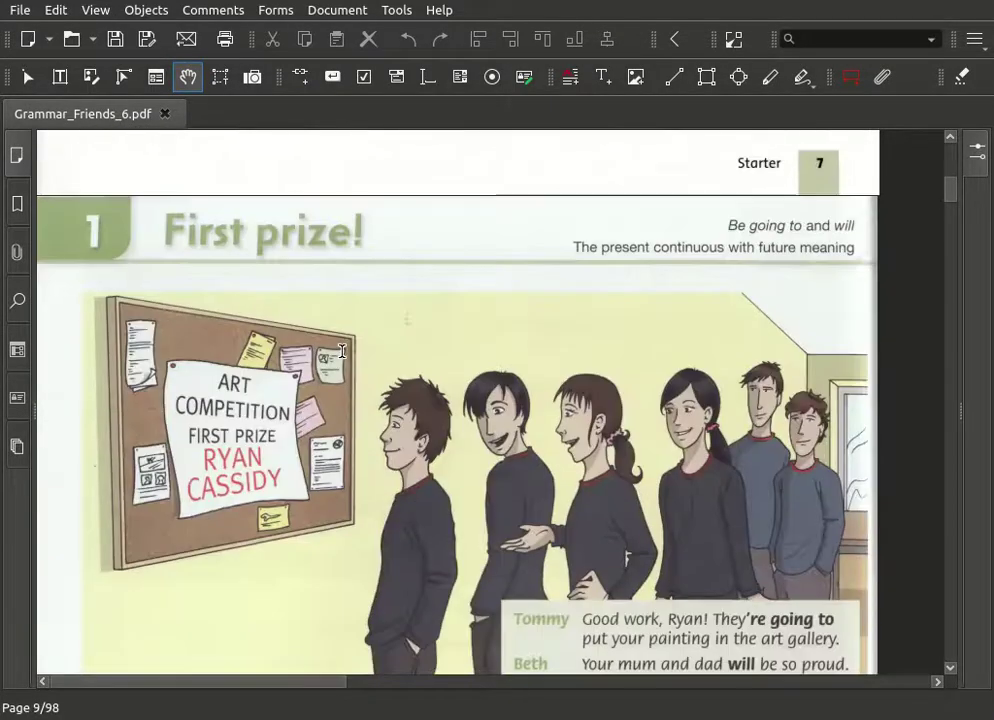
scroll(341, 351, down, 5)
scroll(341, 351, up, 6)
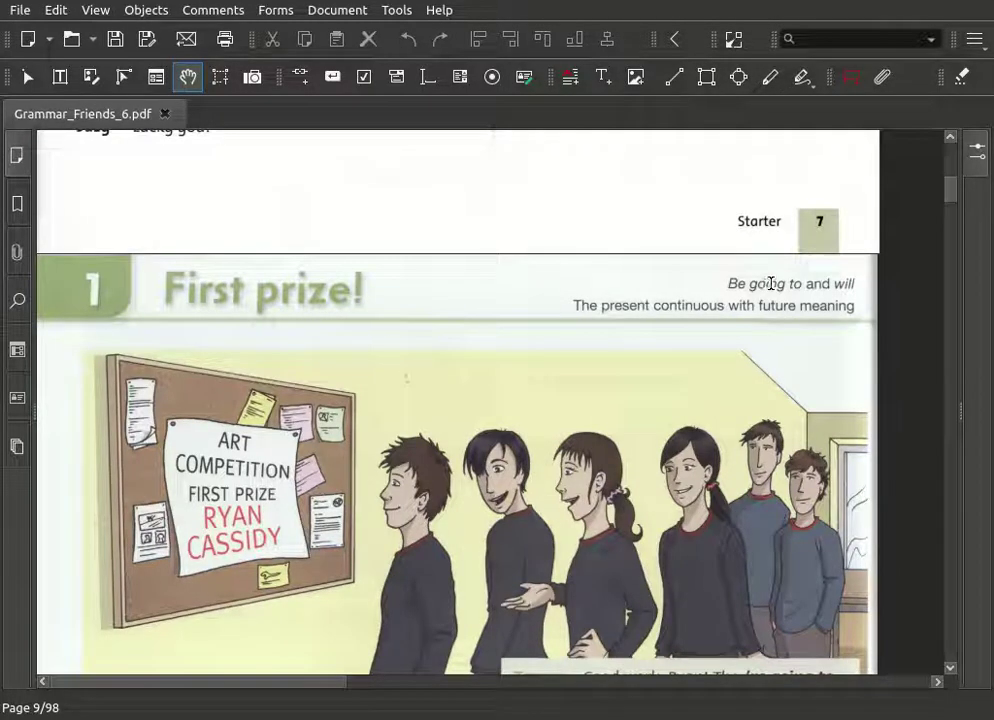
scroll(640, 395, down, 15)
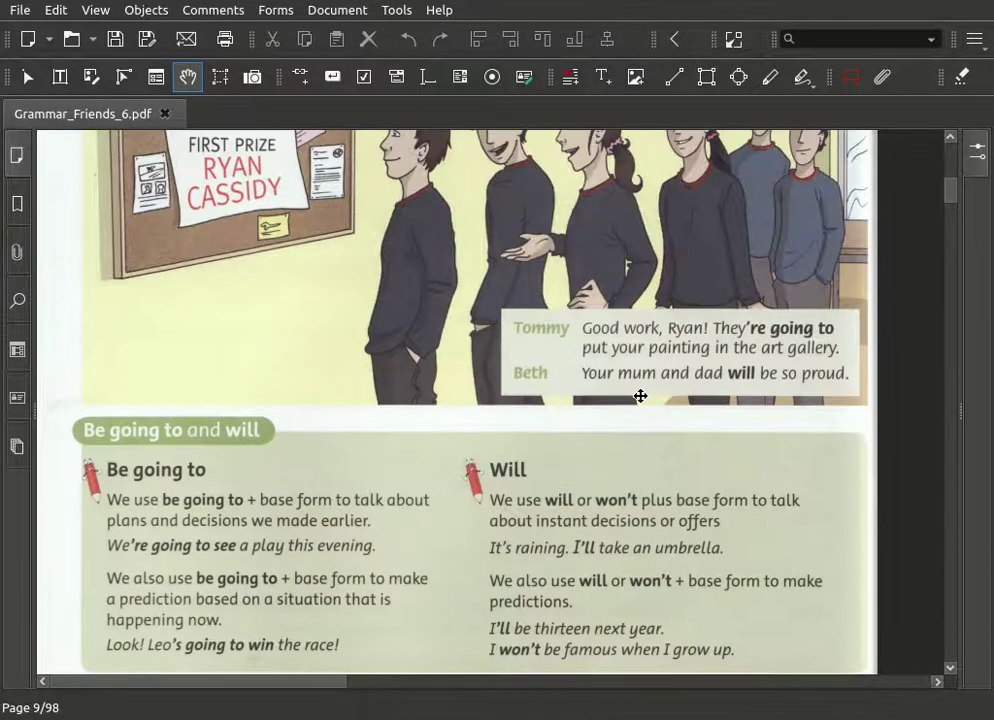
scroll(640, 396, down, 20)
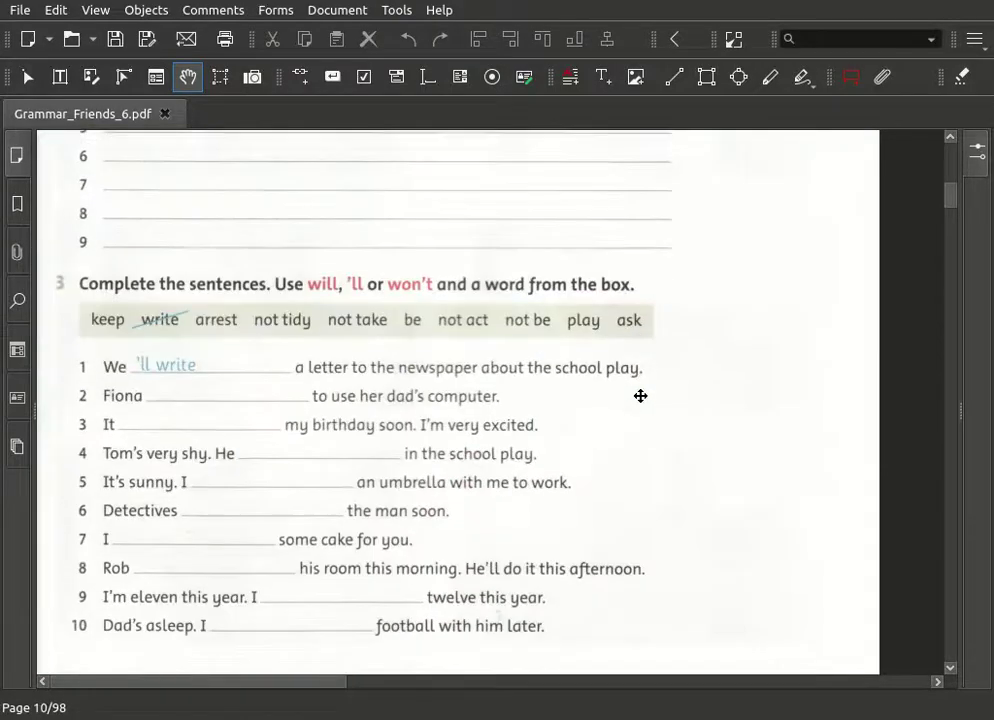
scroll(640, 396, down, 20)
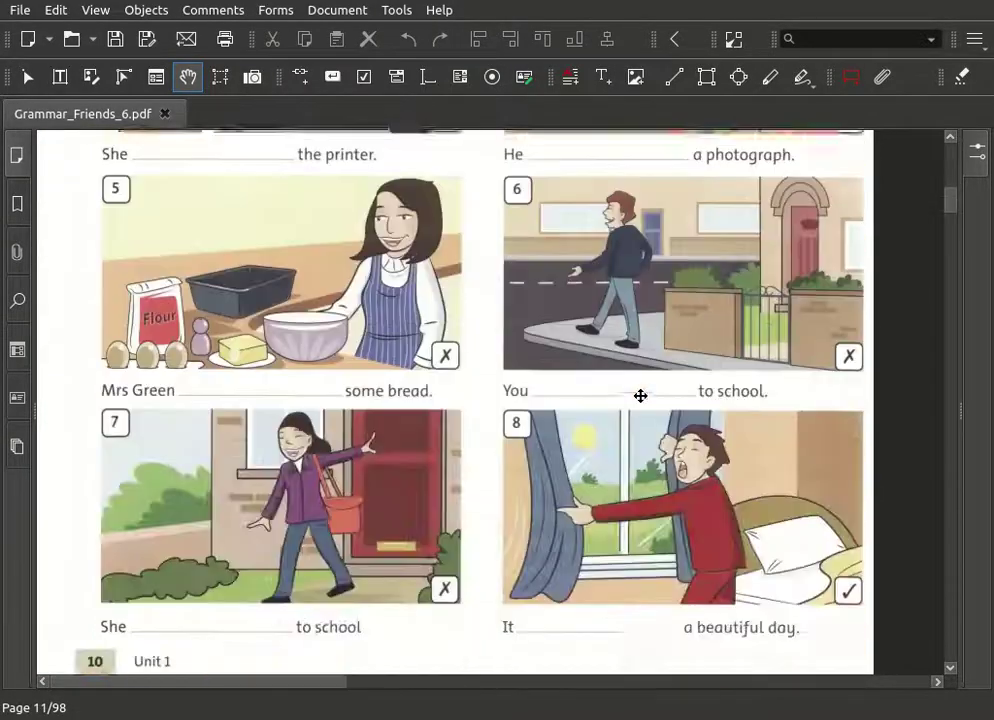
scroll(640, 396, down, 20)
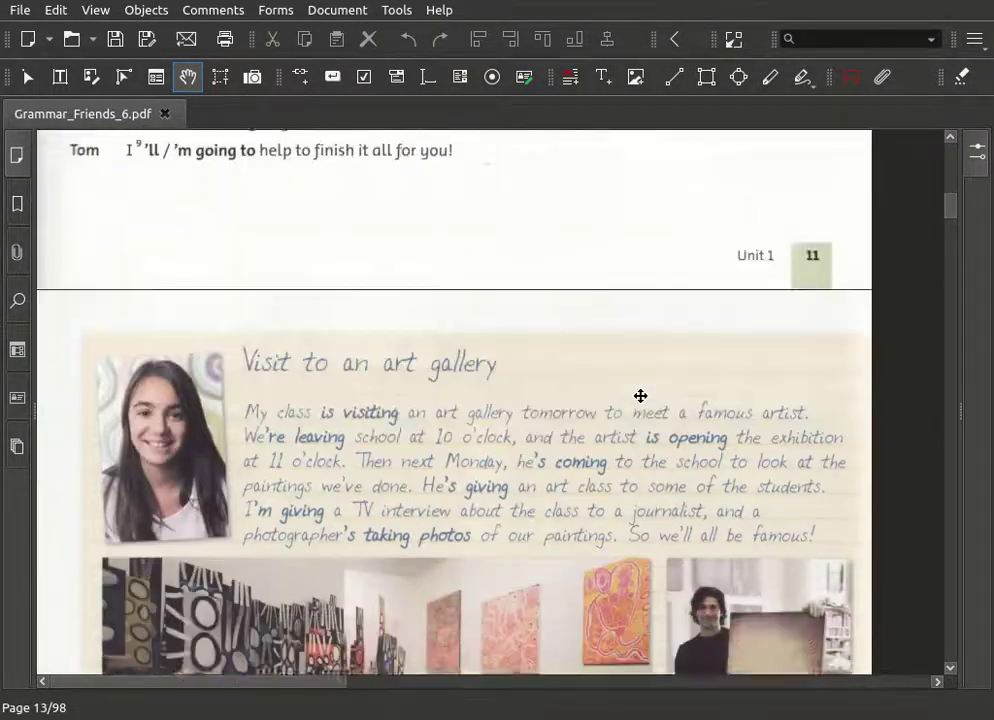
scroll(640, 396, down, 20)
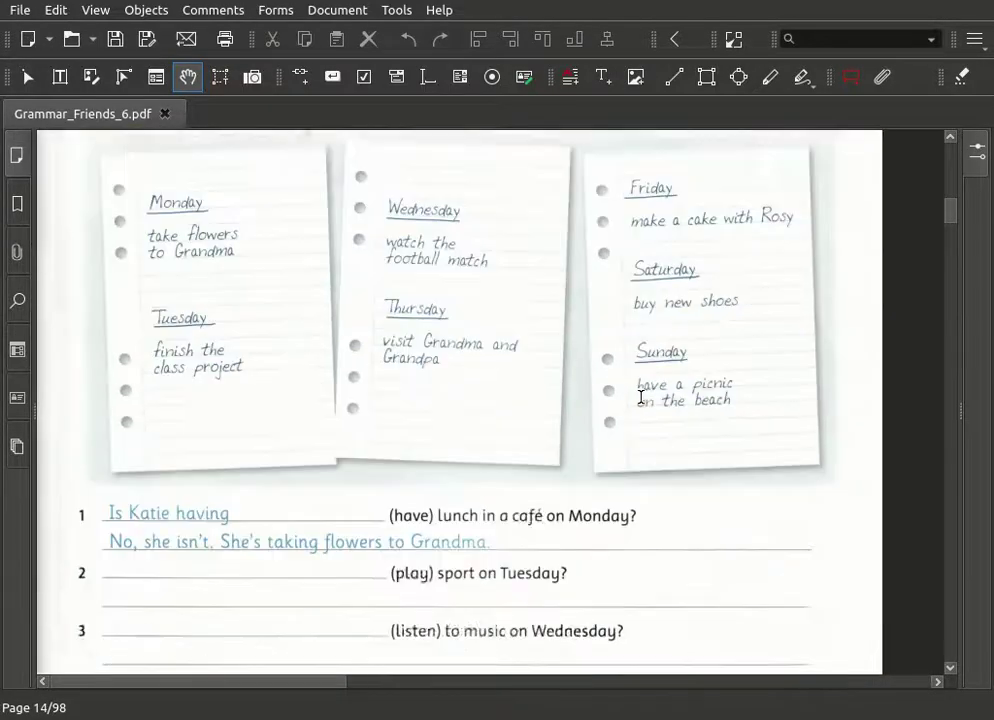
scroll(640, 396, down, 5)
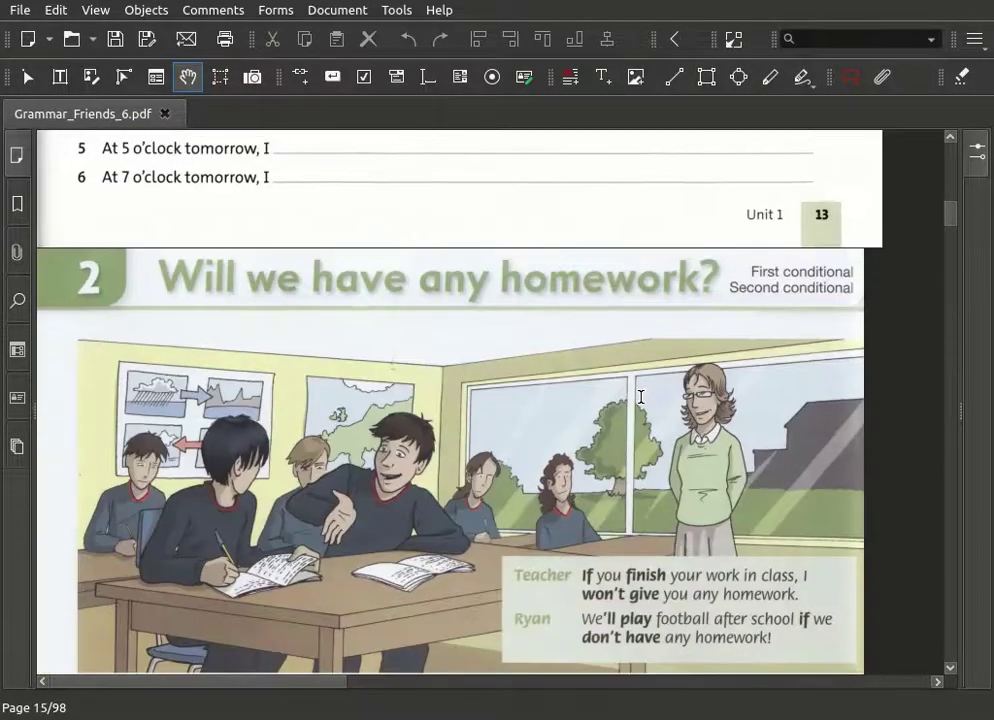
scroll(641, 397, up, 6)
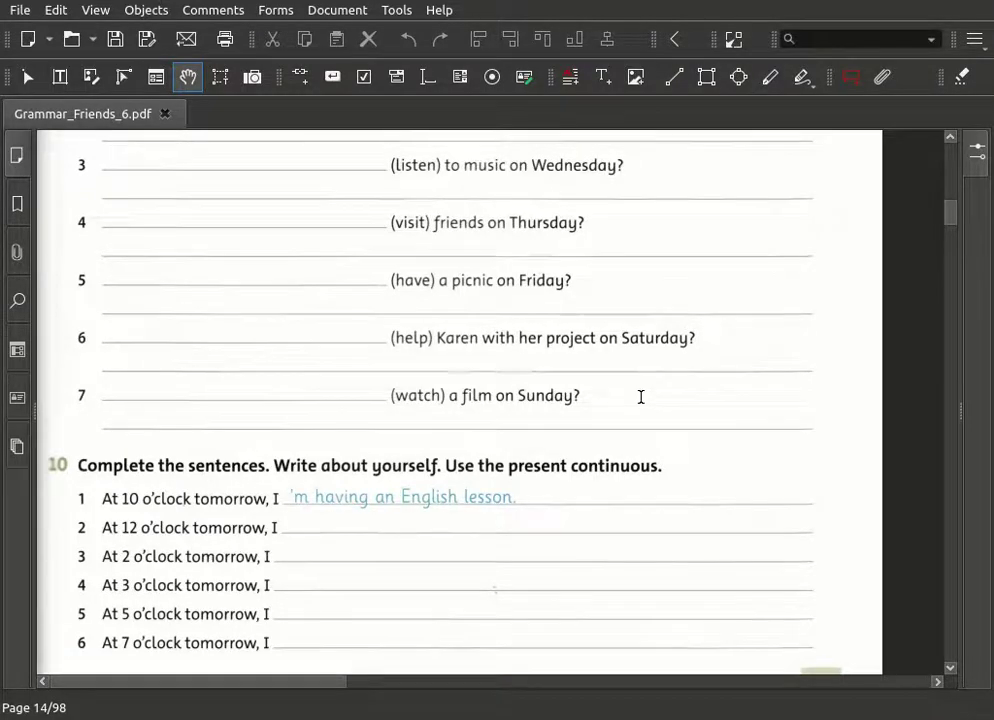
scroll(526, 397, down, 4)
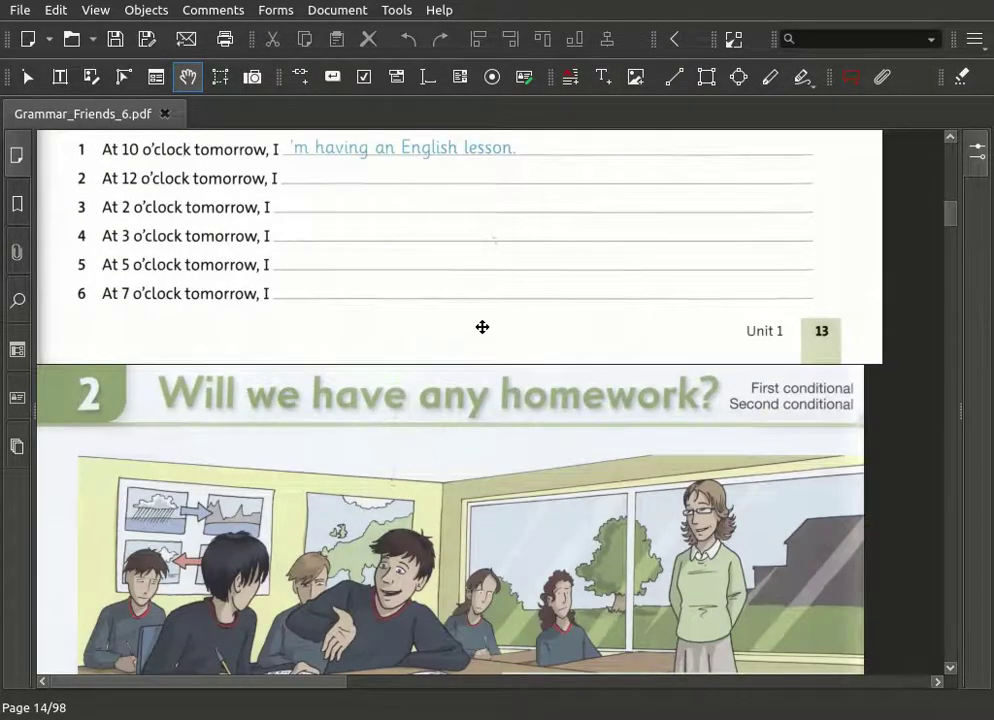
scroll(428, 326, down, 4)
scroll(427, 326, up, 1)
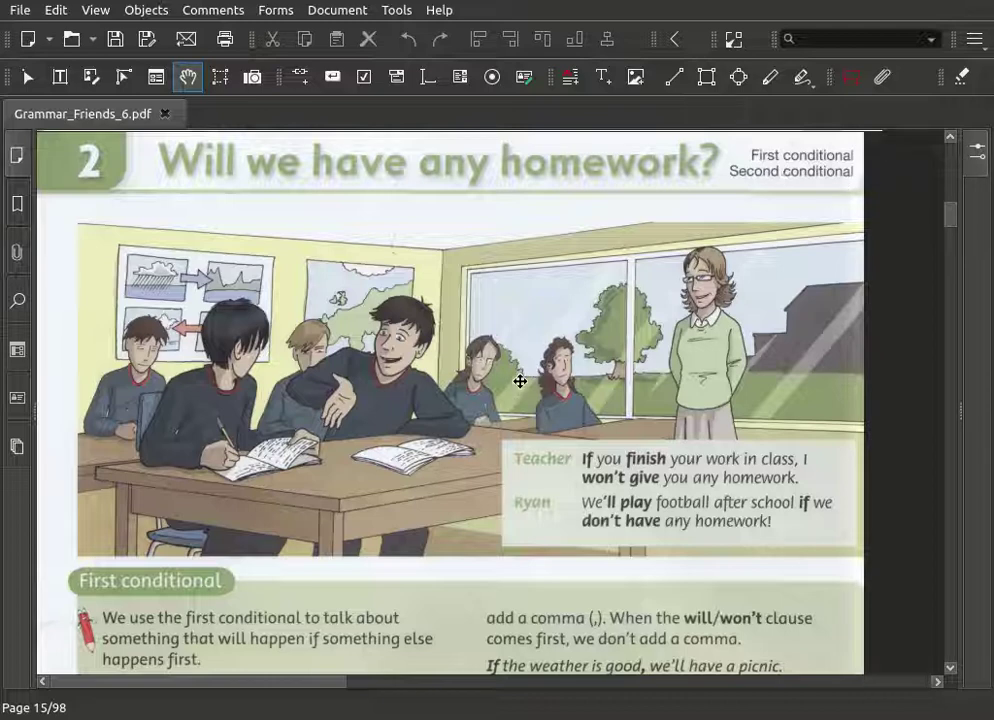
Step: Scroll past the page 15 picture to the First conditional rules and exercise 1
scroll(519, 382, down, 3)
scroll(519, 382, down, 4)
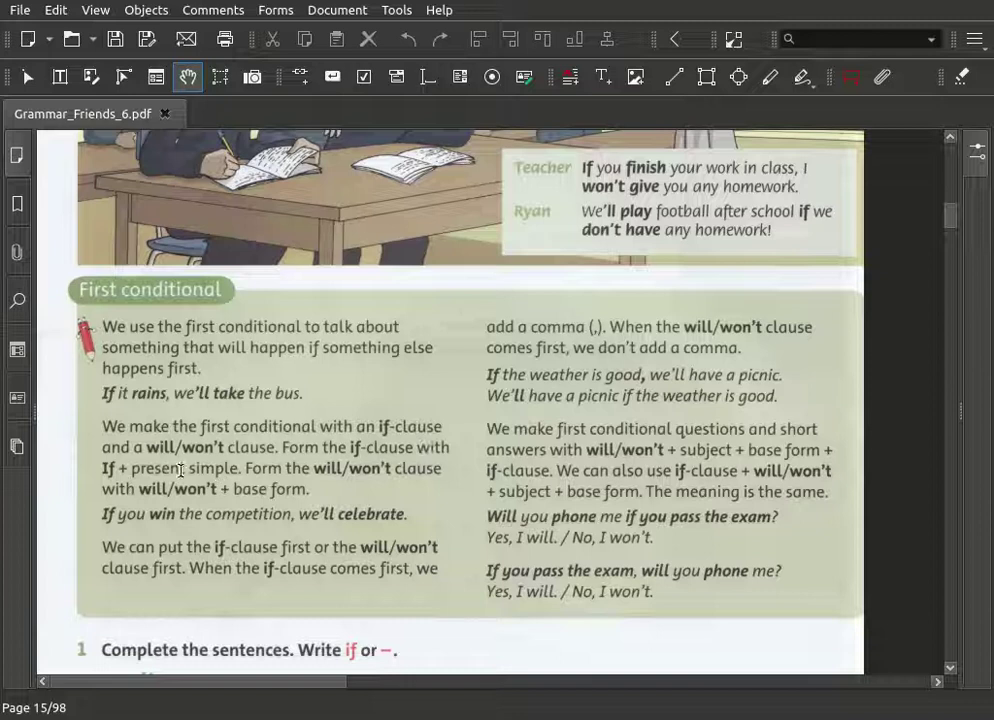
scroll(265, 390, down, 5)
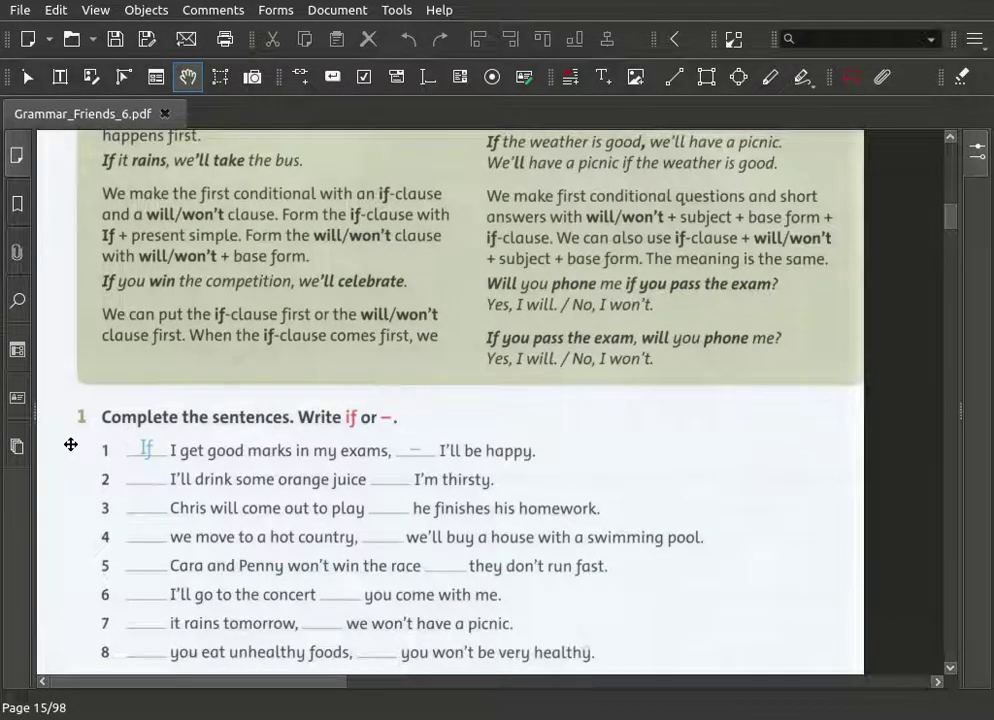
Step: Scroll down so exercise 1 sentences 1–8 and the page footer are visible
scroll(82, 417, down, 1)
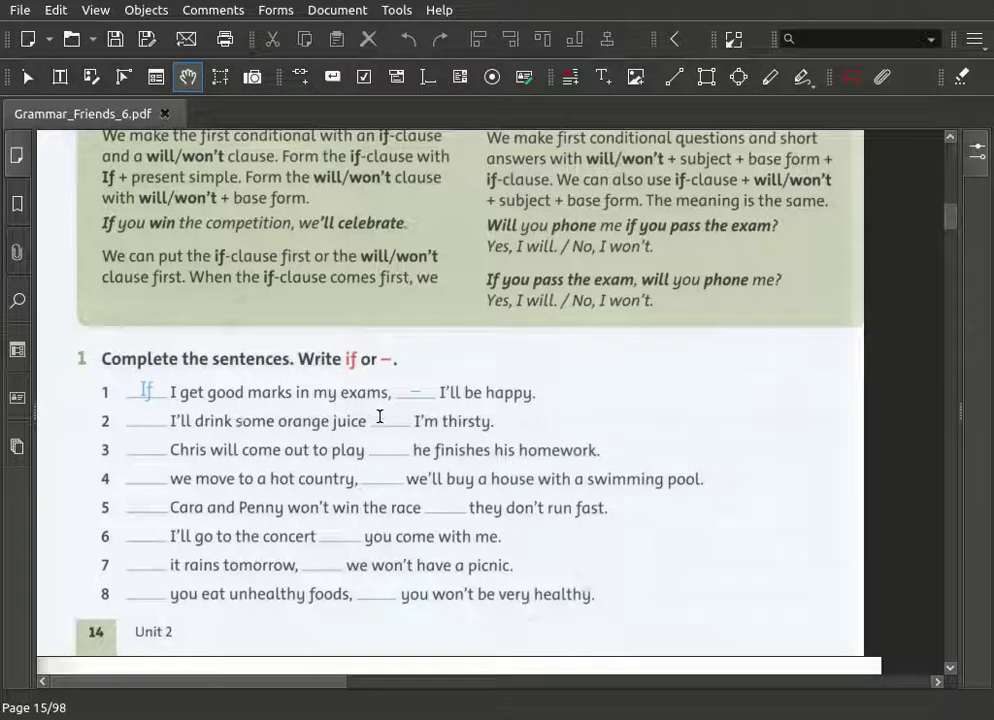
Step: With the Text tool, add 'if' in sentence 2's second blank and '-' in its first
click(603, 76)
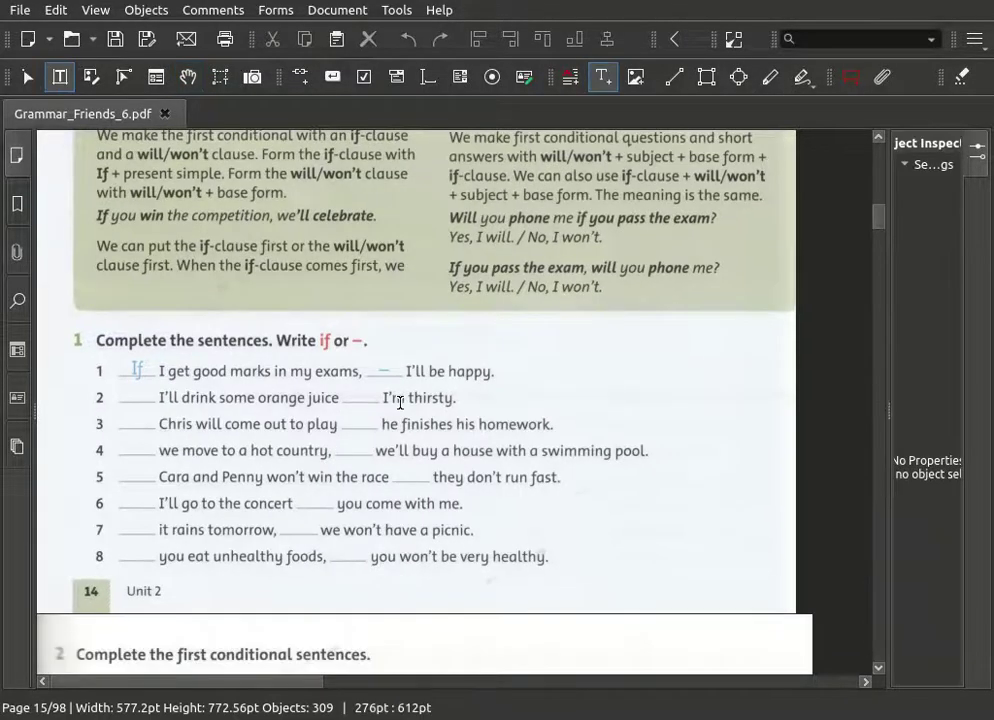
click(356, 399)
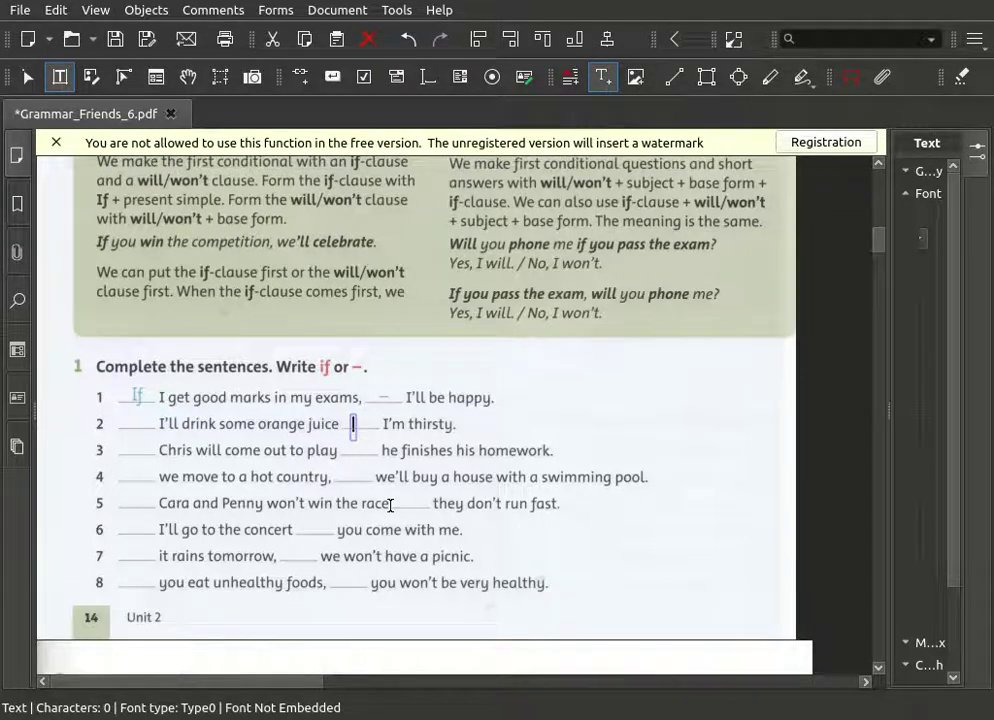
text(if)
click(132, 424)
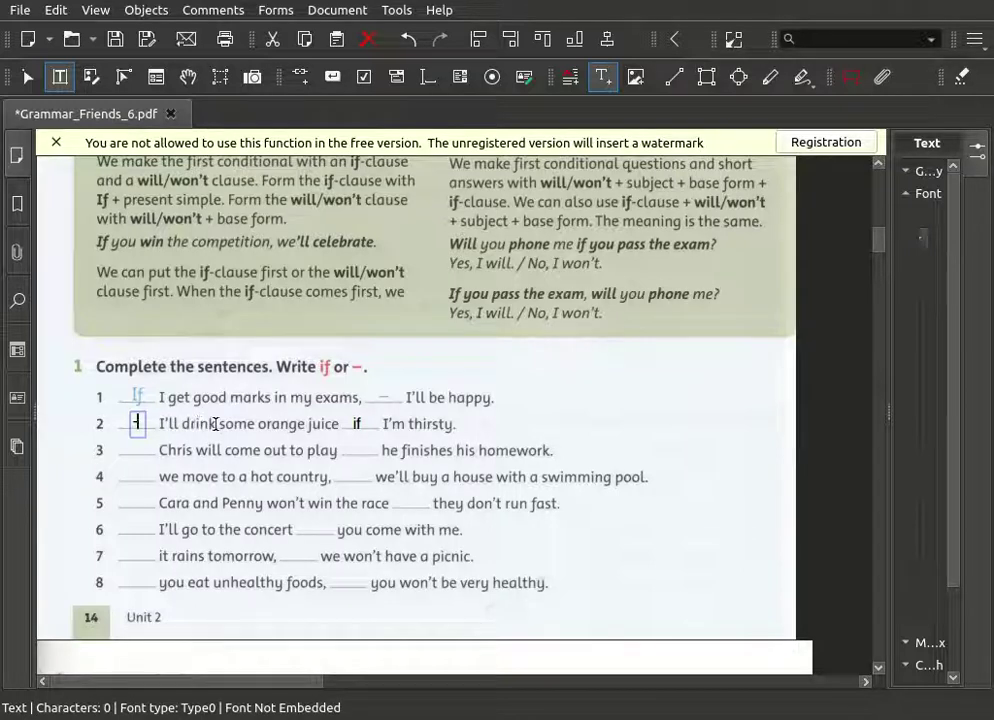
text(-)
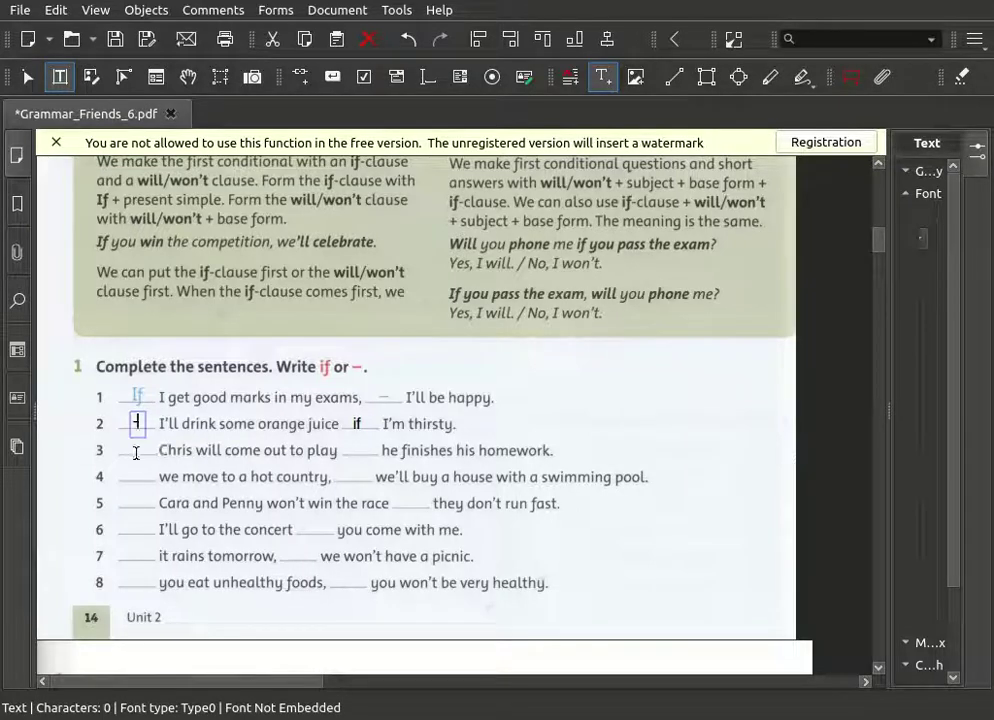
Step: Add 'if' in sentence 3's second blank and '-' in its first blank
click(352, 449)
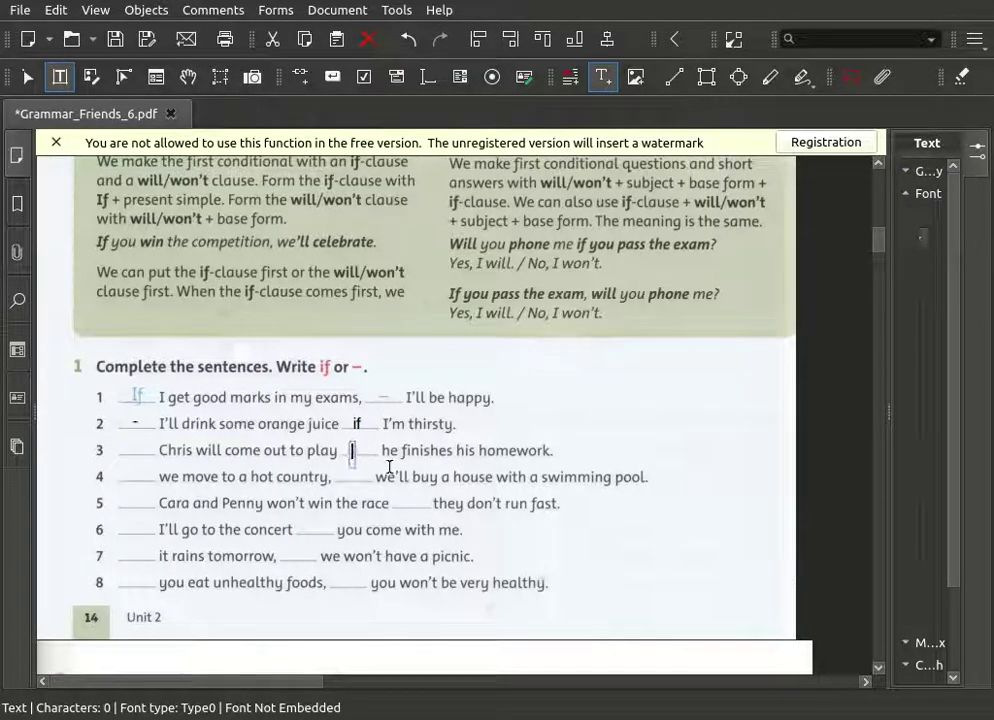
text(if)
click(122, 450)
text(-)
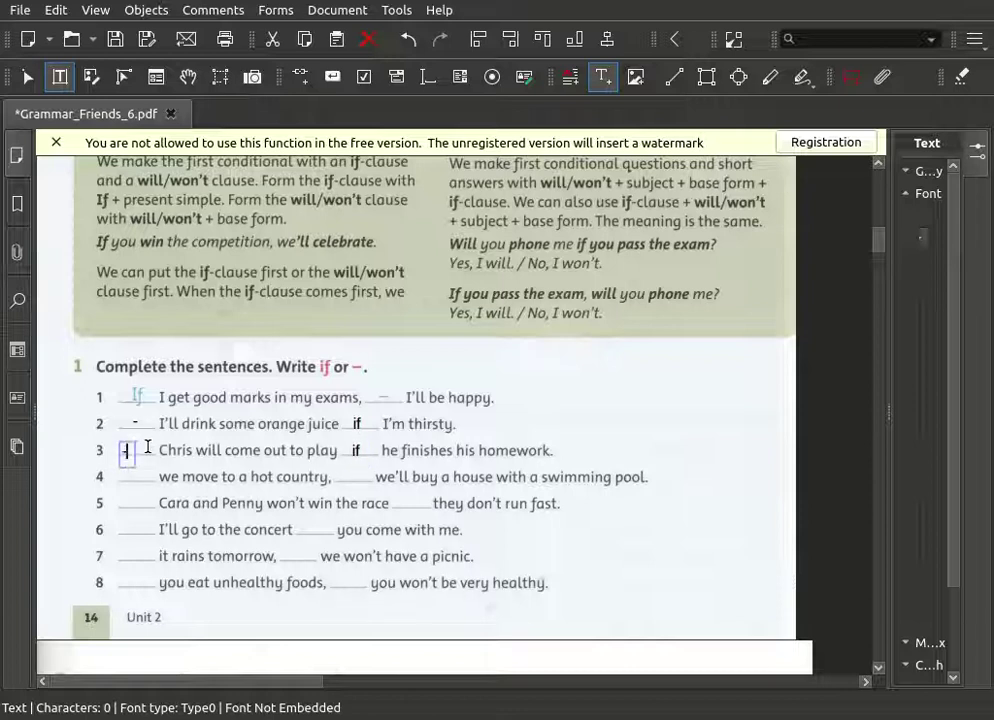